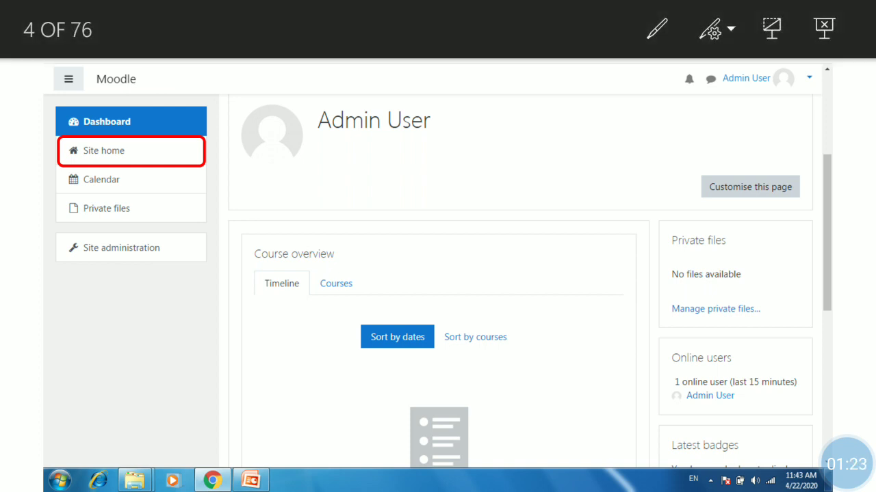
Go to Site home and open the ONLINEFDP ICT Tools course page
{"action": "key", "text": "Right"}
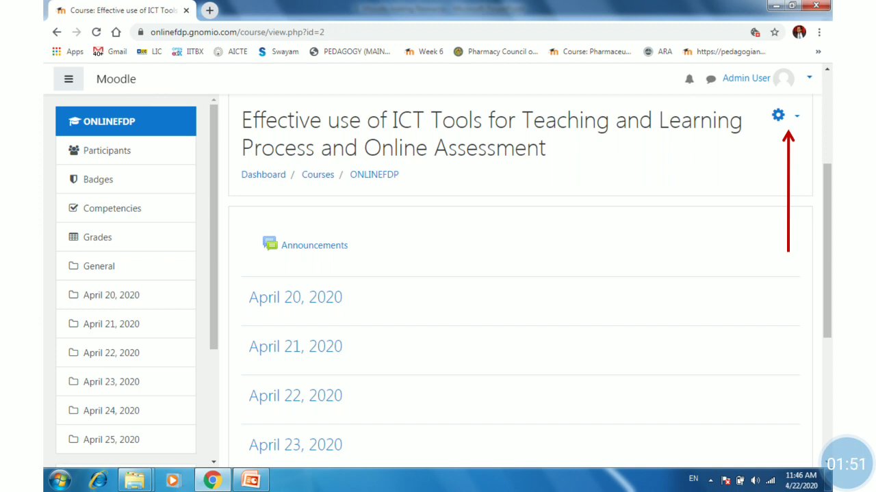
Turn editing on for the ICT Tools course from the course gear menu
{"action": "left_click", "coordinate": [780, 115]}
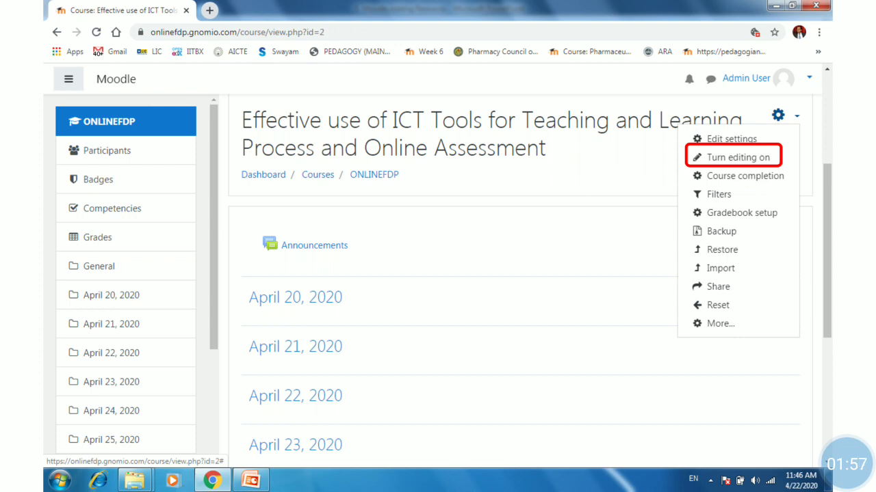
{"action": "key", "text": "Right"}
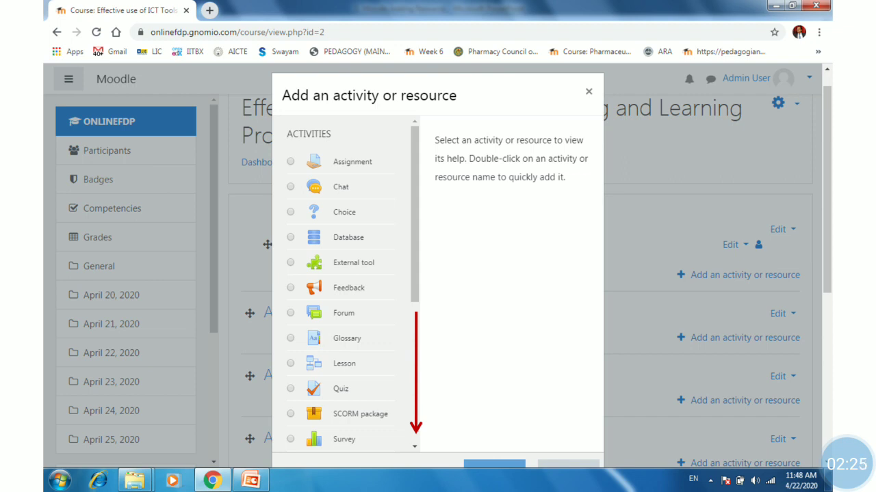
Choose File from the Resources list and add it to the General section
{"action": "scroll", "coordinate": [346, 280], "scroll_direction": "down", "scroll_amount": 4}
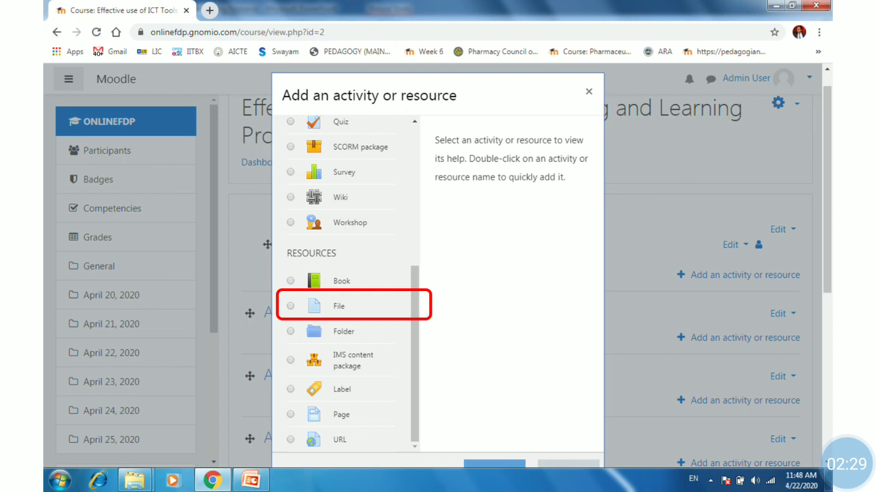
{"action": "key", "text": "Right"}
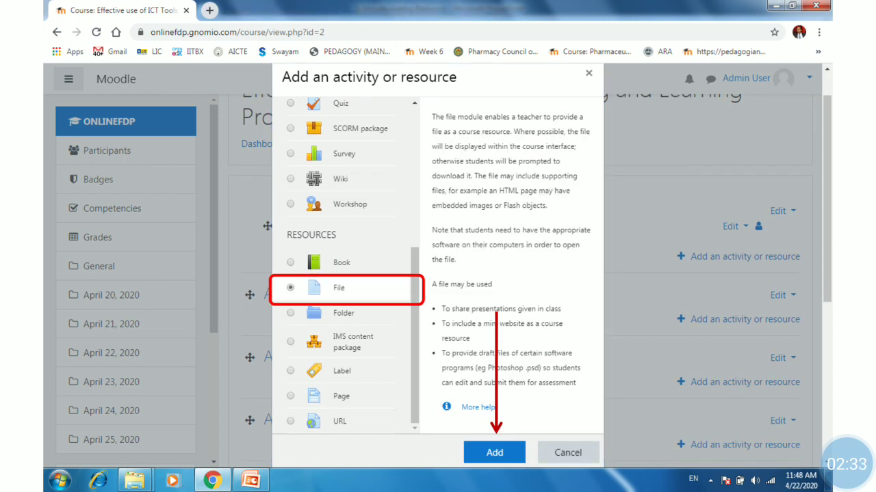
{"action": "key", "text": "Right"}
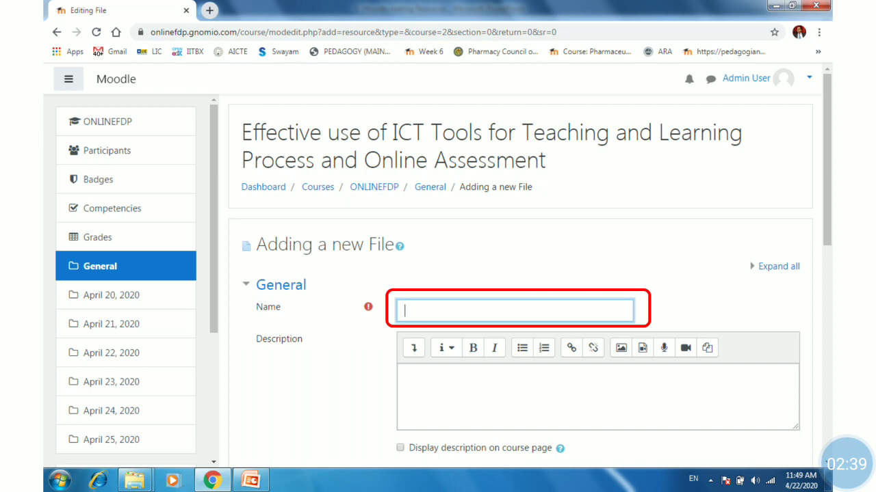
Name the resource 'Creation of Moodle' and bring up the file picker for its attachment
{"action": "key", "text": "Right"}
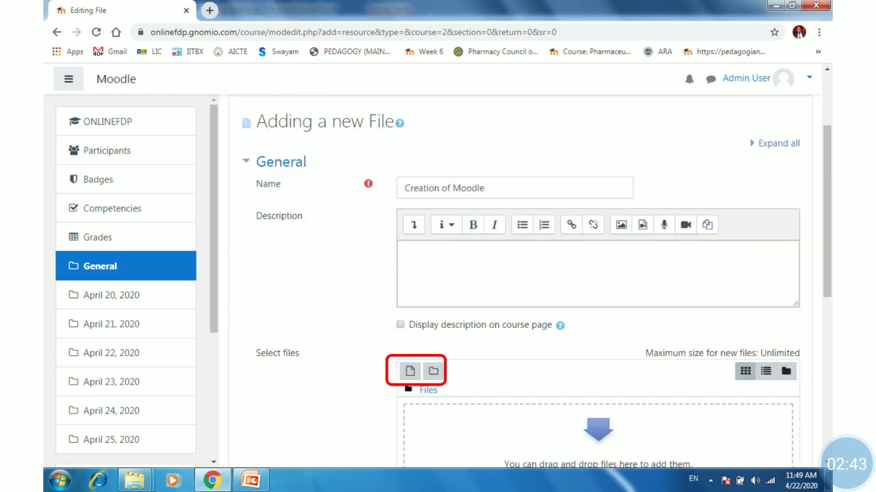
{"action": "scroll", "coordinate": [410, 260], "scroll_direction": "down", "scroll_amount": 2}
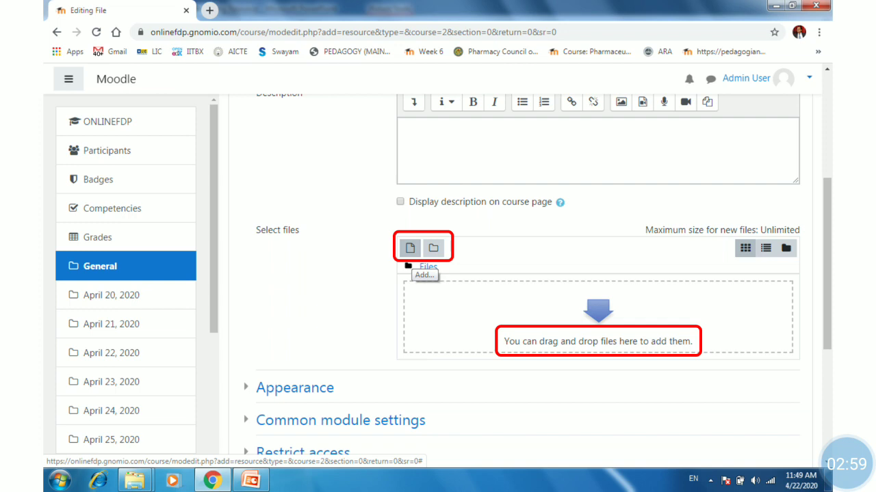
{"action": "left_click", "coordinate": [411, 248]}
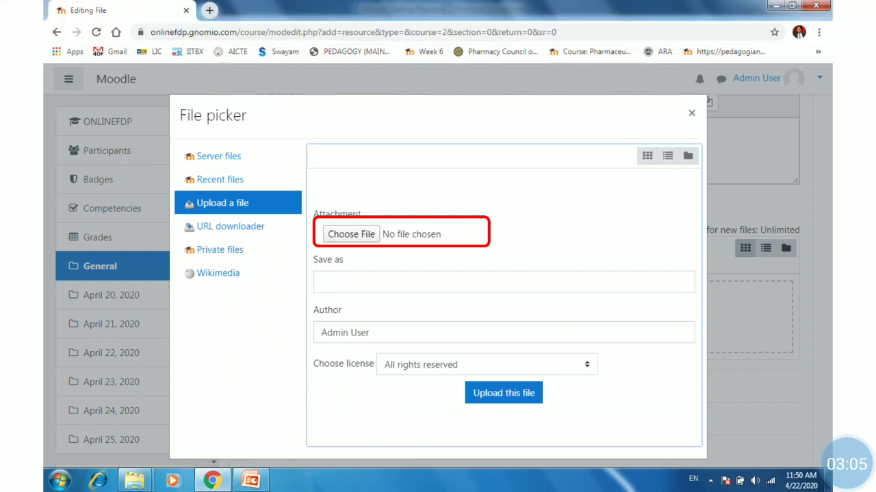
Upload '1. Creation of Moodle.pdf' saved as 'Moodle Creation Document' into the resource's files
{"action": "key", "text": "Right"}
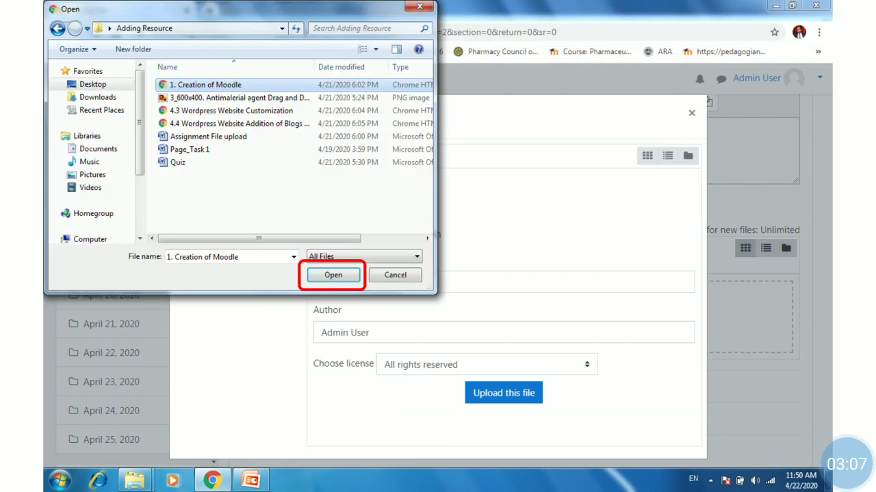
{"action": "key", "text": "Right"}
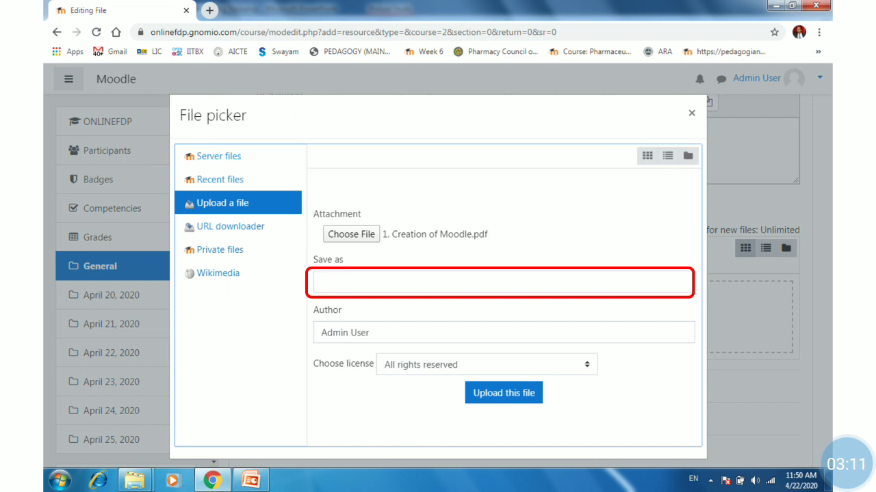
{"action": "key", "text": "Right"}
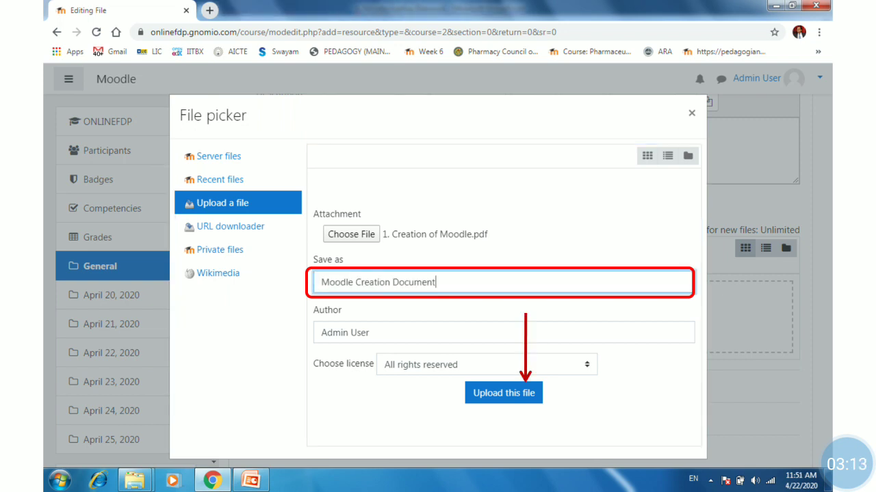
{"action": "key", "text": "Right"}
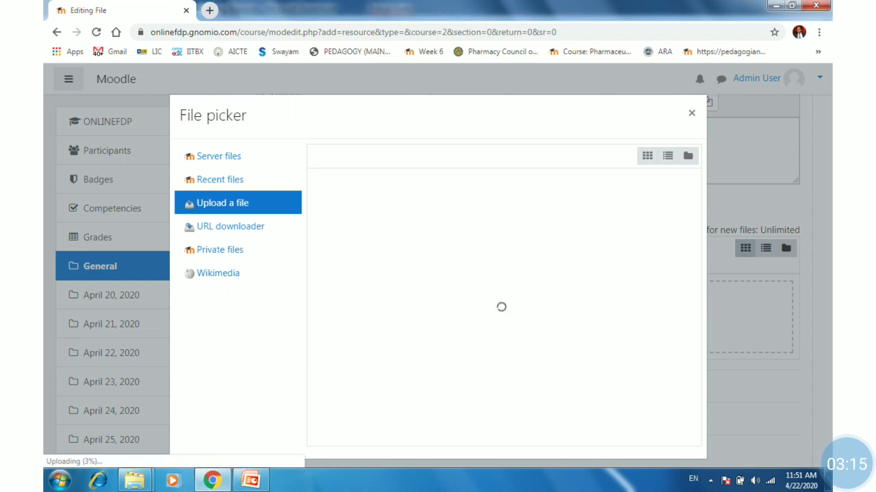
{"action": "key", "text": "Right"}
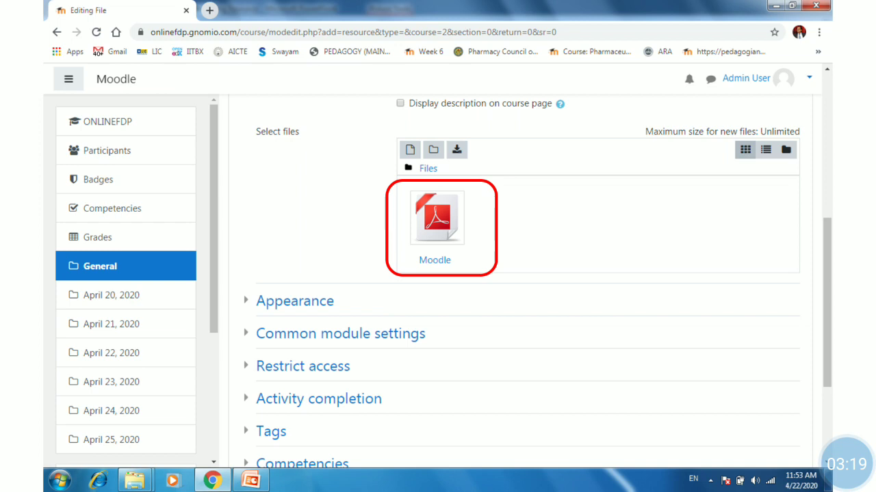
Expand the Restrict access and Activity completion sections of the Creation of Moodle resource
{"action": "key", "text": "Right"}
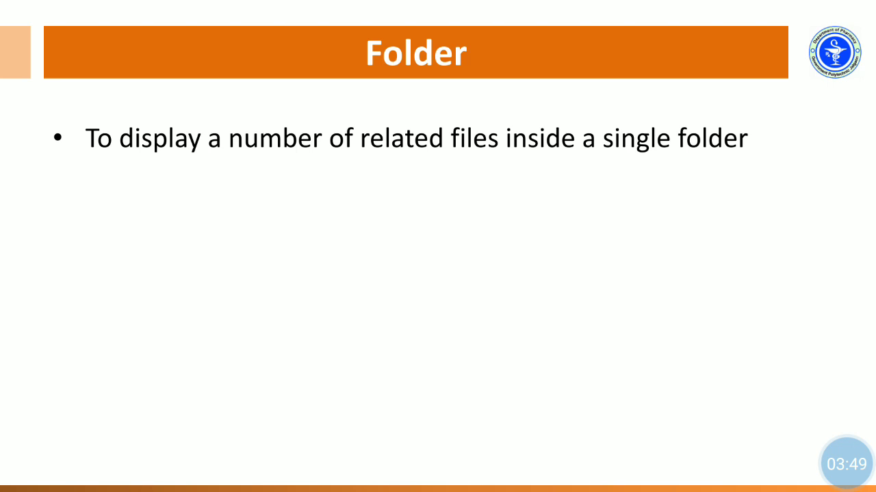
Reveal the Folder slide's remaining bullets, ending with folders for a series of same-topic files
{"action": "key", "text": "Right"}
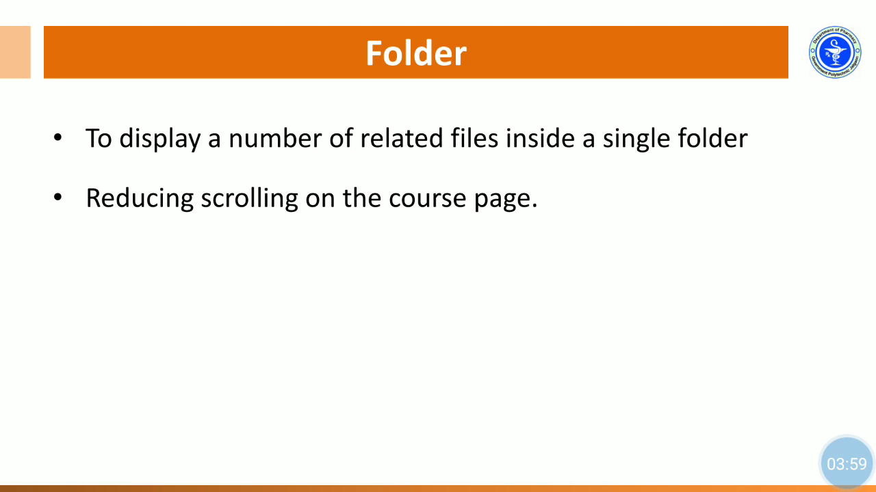
{"action": "key", "text": "Right"}
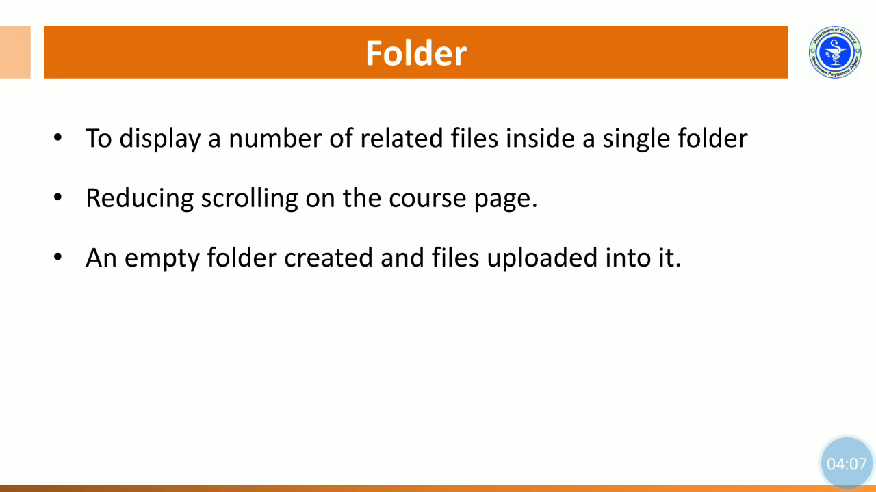
{"action": "key", "text": "Right"}
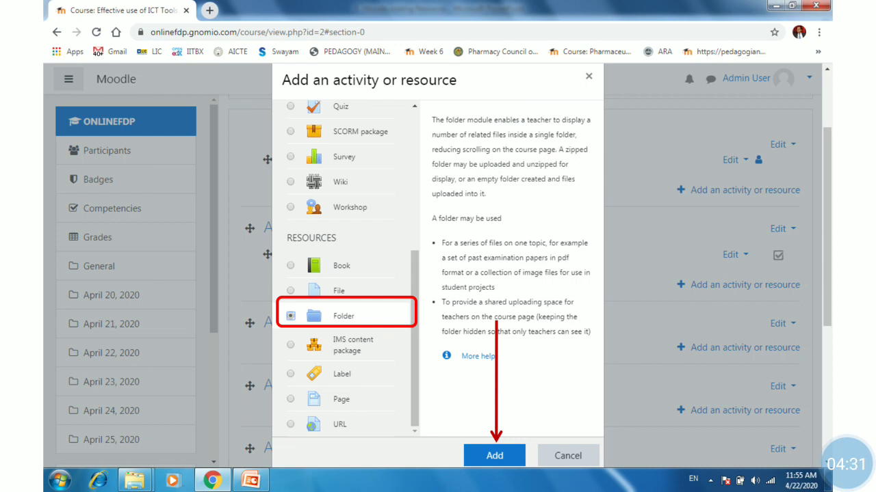
Select Folder in the activity dialog to add a new folder to April 20, 2020
{"action": "key", "text": "Right"}
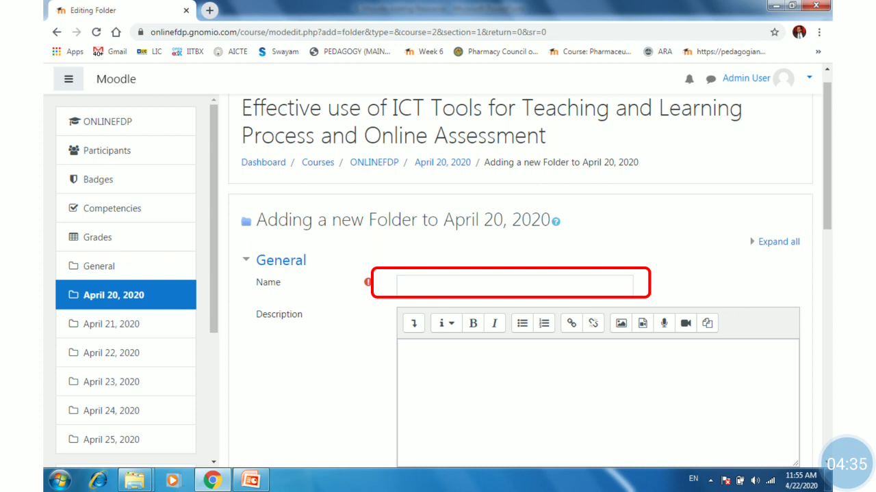
Enter 'WordPress Website' as the folder name and scroll down to its Files area
{"action": "key", "text": "Right"}
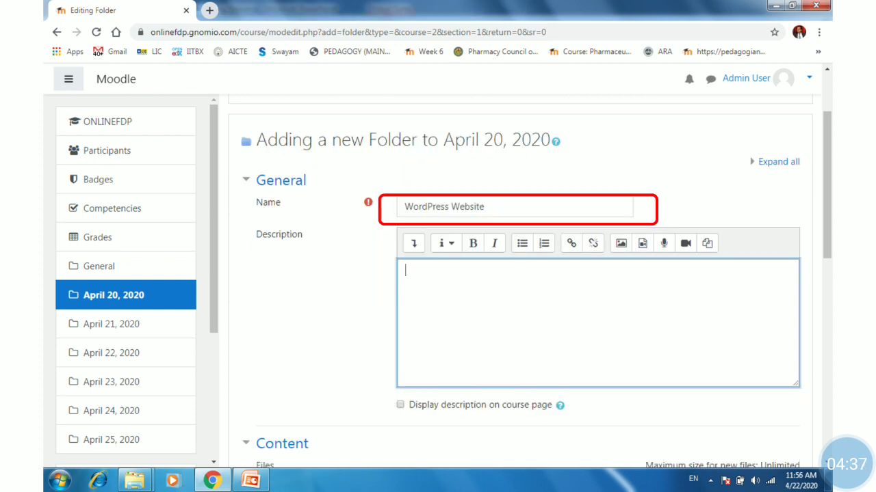
{"action": "key", "text": "Right"}
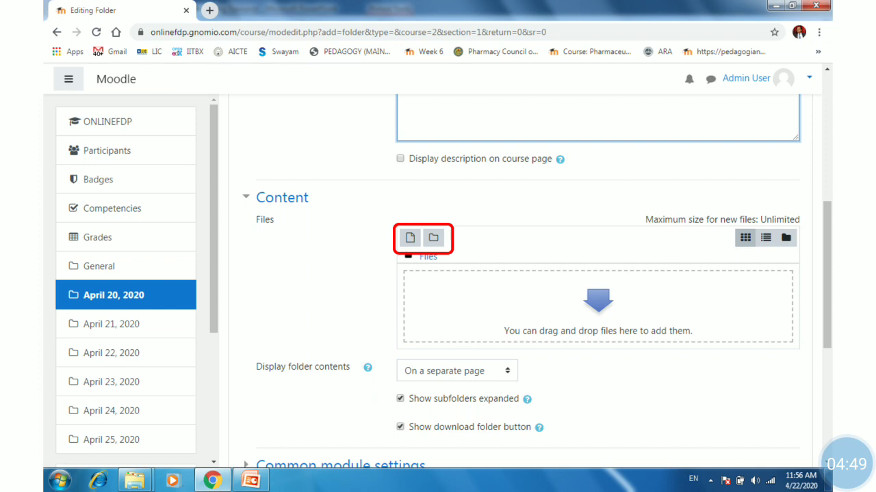
Upload a PDF into the WordPress Website folder, saving it as WP.pdf
{"action": "left_click", "coordinate": [410, 237]}
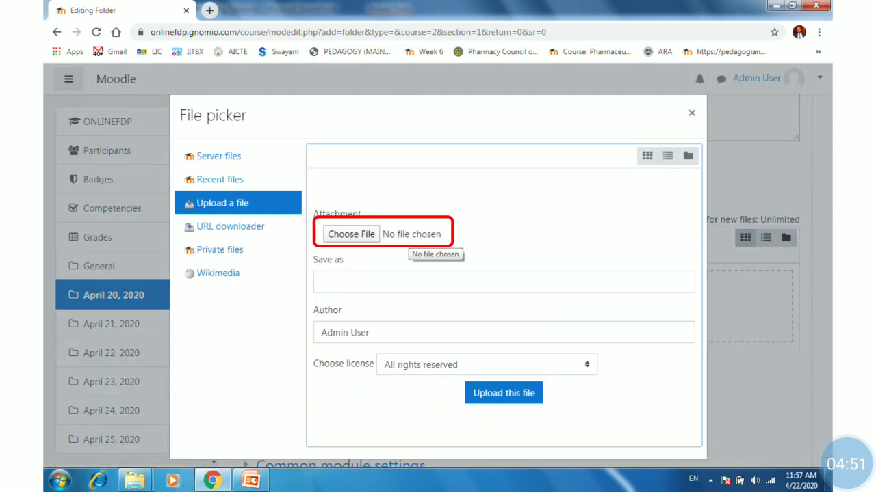
{"action": "left_click", "coordinate": [409, 235]}
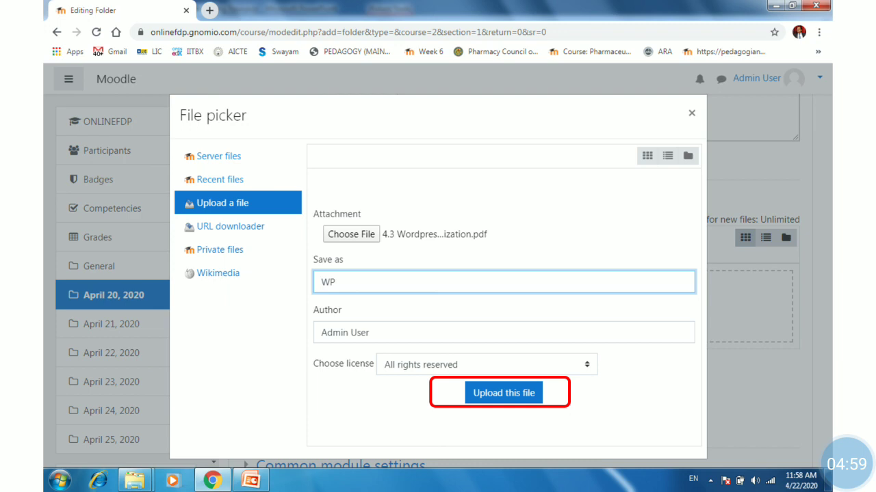
{"action": "key", "text": "Right"}
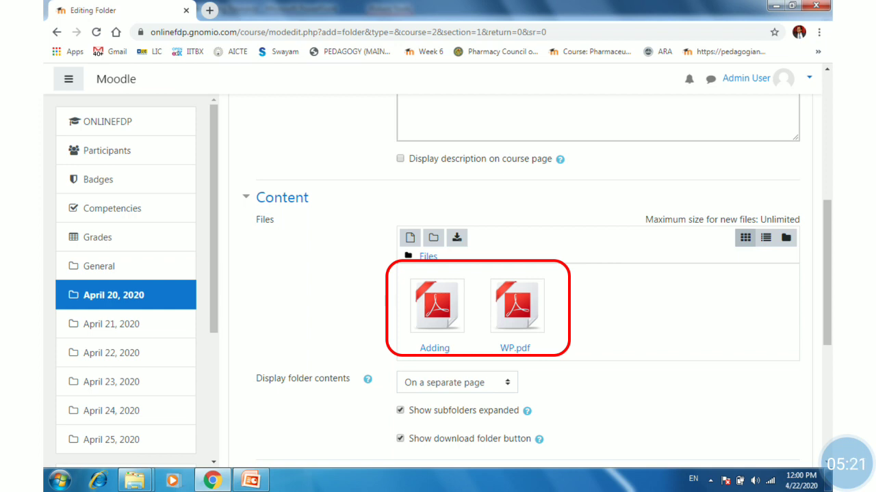
Add an Activity completion restriction requiring 'Creation of Moodle' to be marked complete
{"action": "key", "text": "Right"}
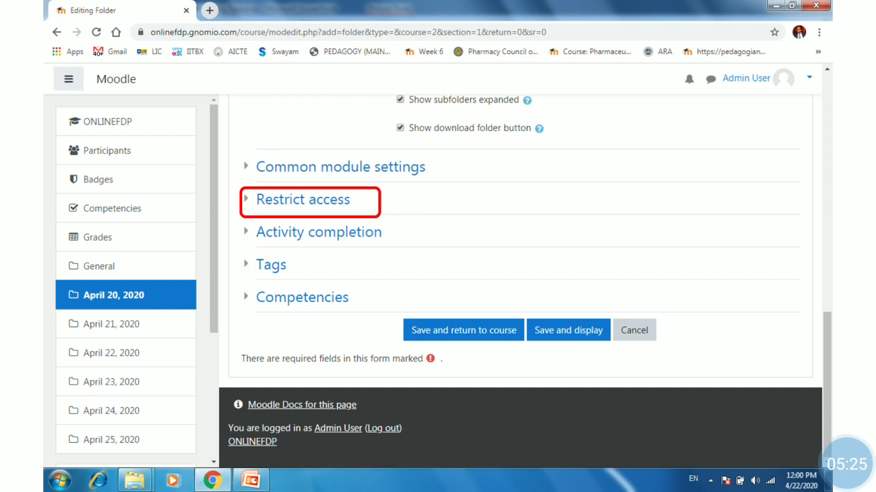
{"action": "key", "text": "Right"}
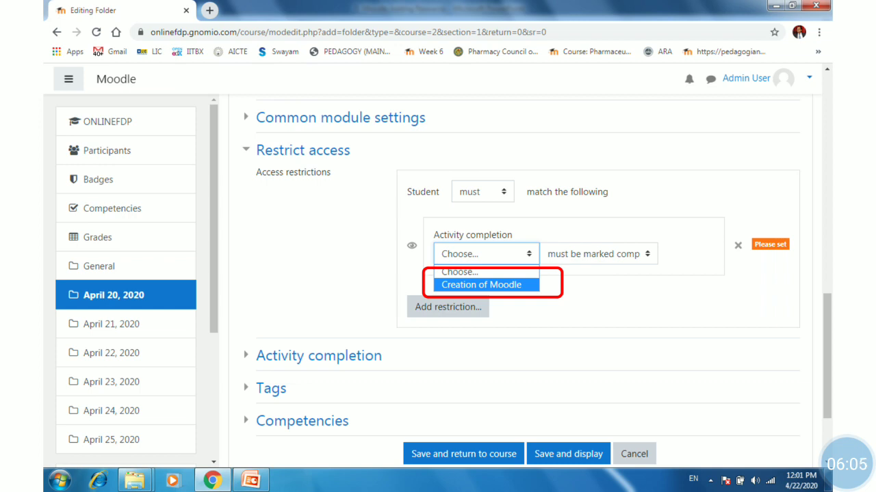
{"action": "key", "text": "Right"}
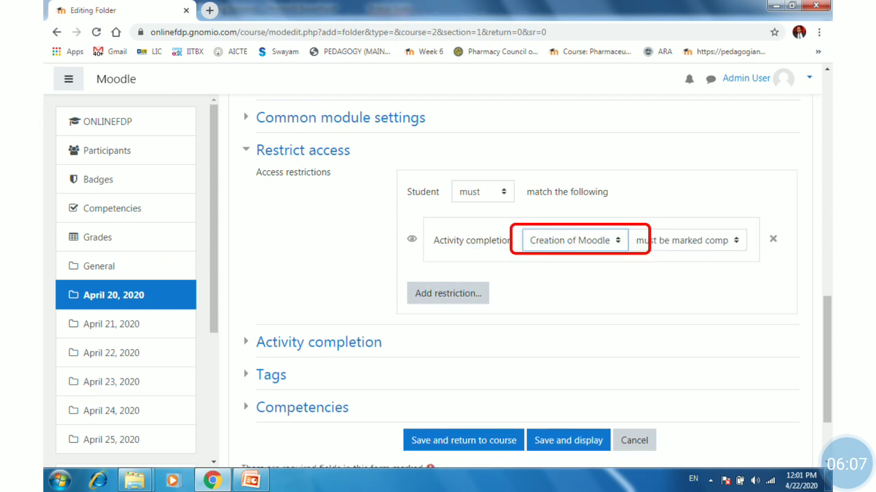
{"action": "key", "text": "Right"}
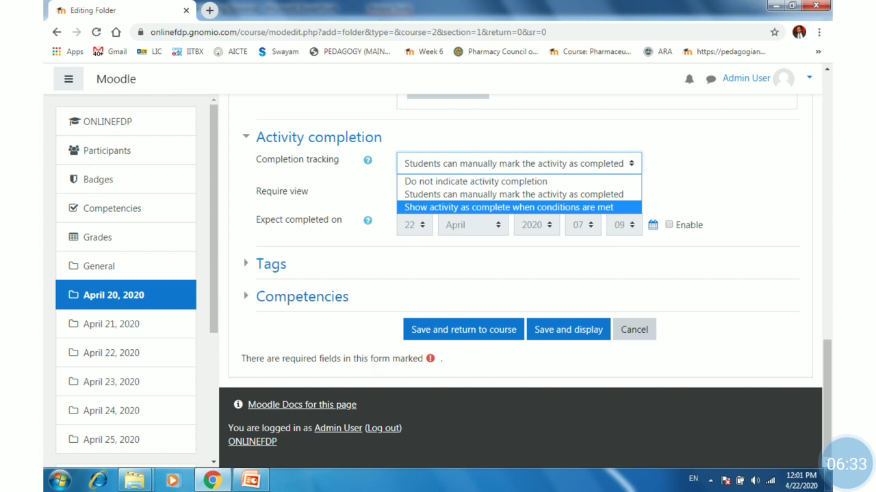
Set the folder's completion tracking to 'Show activity as complete when conditions are met'
{"action": "key", "text": "Right"}
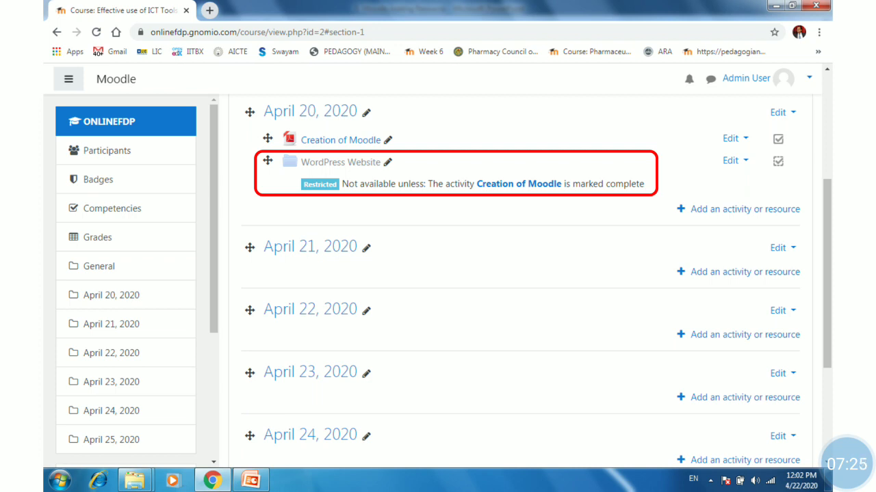
Open the WordPress Website folder to view Adding Blogs.pdf and WP.pdf
{"action": "key", "text": "Right"}
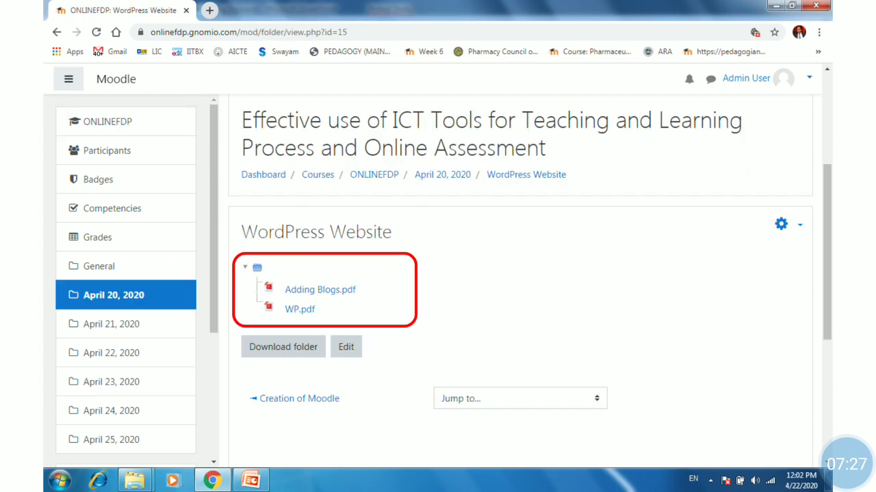
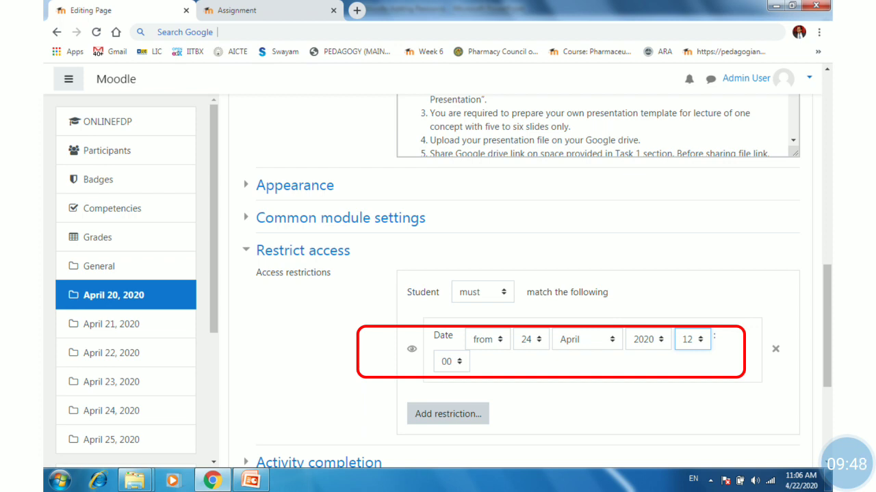
Scroll down to the save buttons for Task 1 Guideline, restricted from 24 April 2020 12:00
{"action": "scroll", "coordinate": [520, 274], "scroll_direction": "down", "scroll_amount": 3}
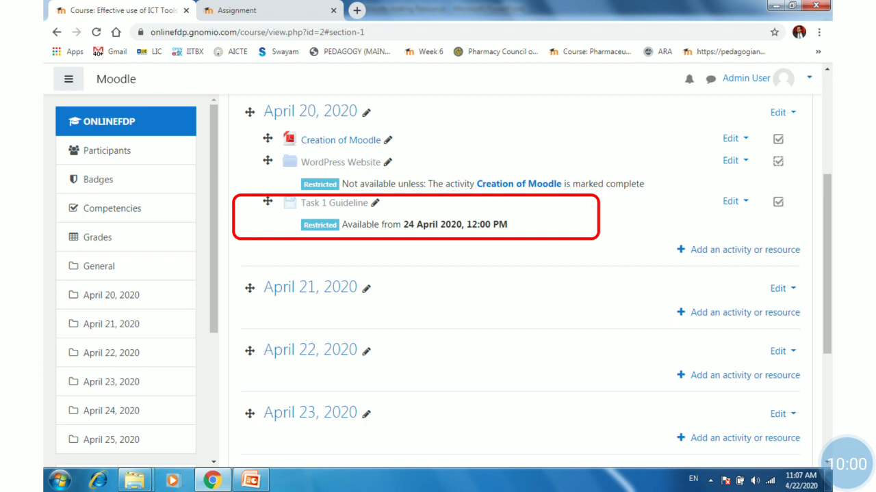
Advance to the slide introducing Moodle's URL resource for web links
{"action": "key", "text": "Right"}
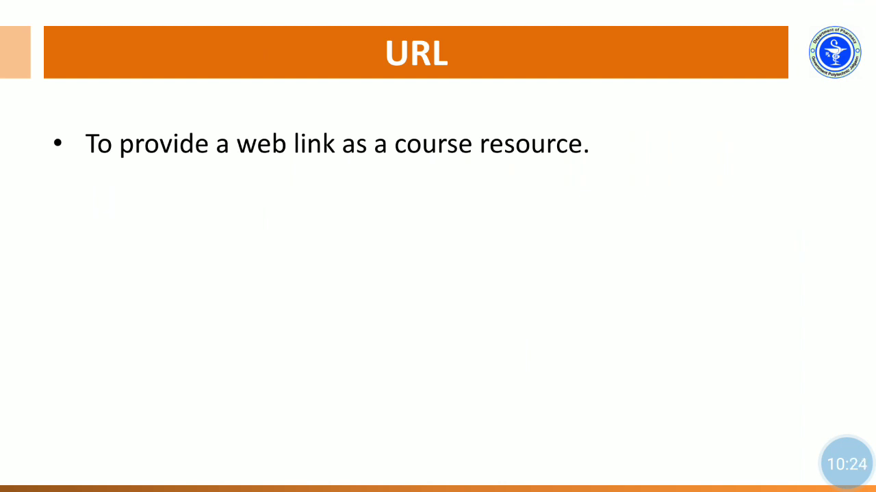
Reveal the bullets on linking free content and URLs, then advance to the Add a URL walkthrough
{"action": "key", "text": "Right"}
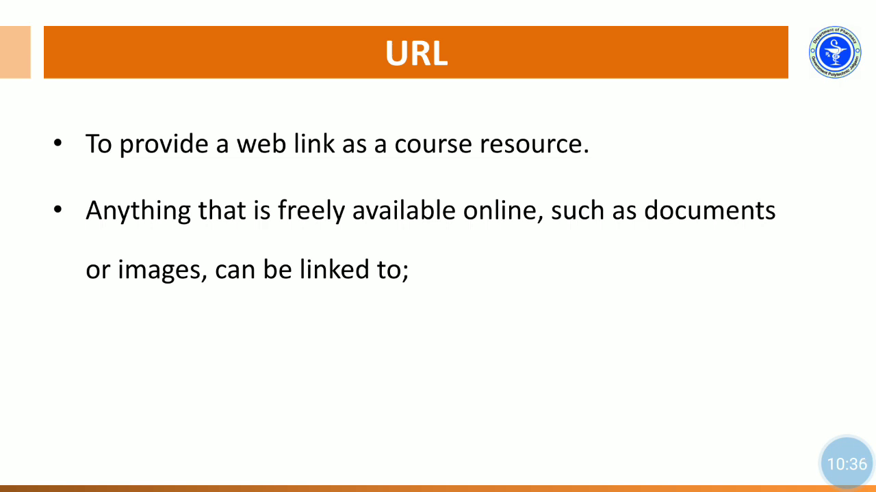
{"action": "key", "text": "Right"}
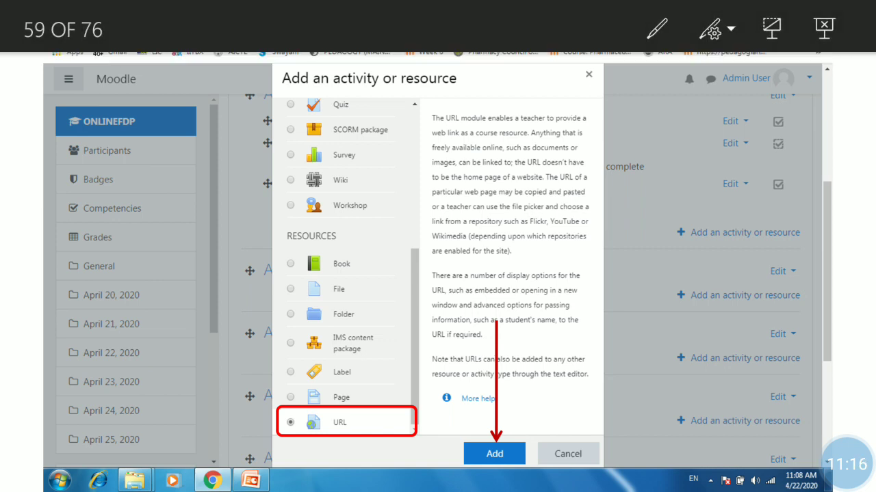
{"action": "key", "text": "Right"}
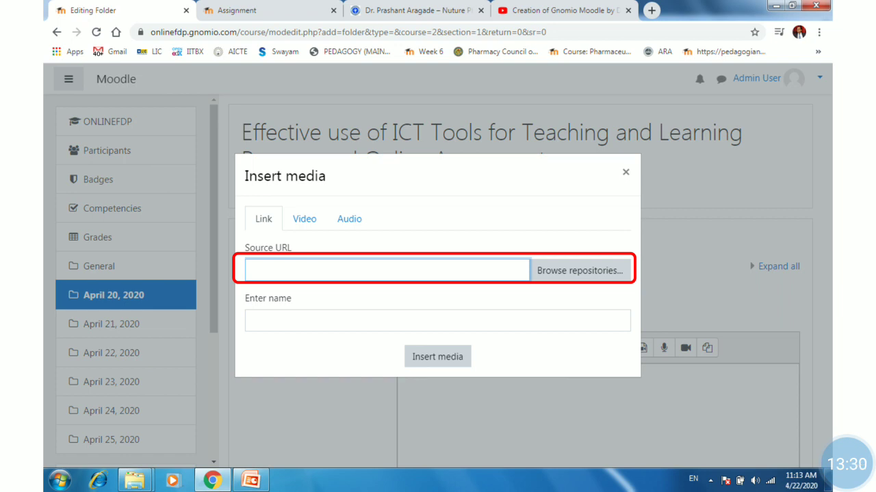
Advance to the slide showing the Creation of Moodle video on YouTube
{"action": "key", "text": "Right"}
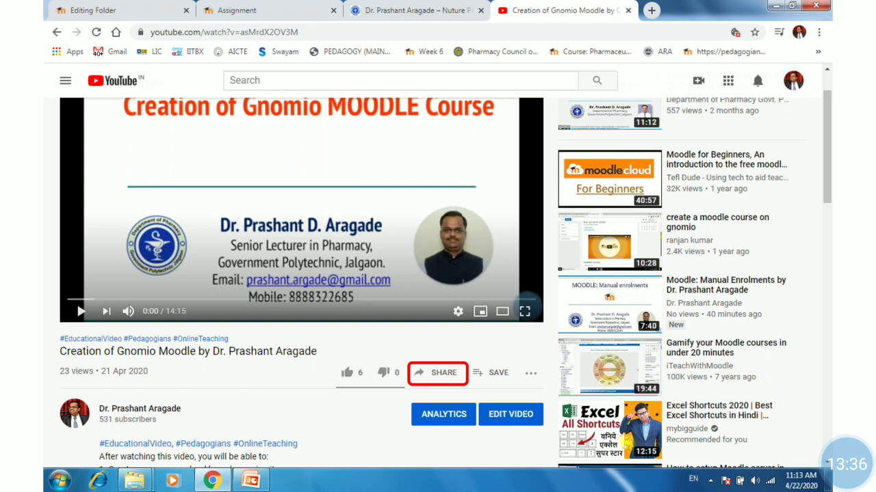
{"action": "key", "text": "Right"}
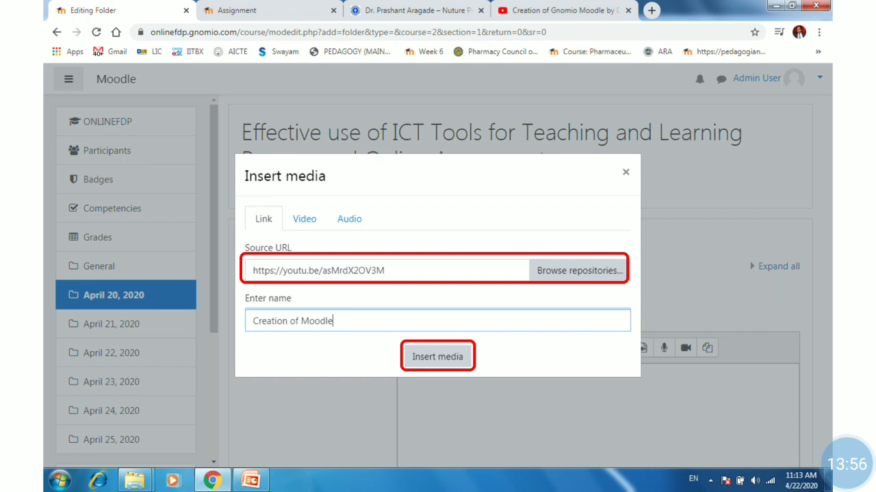
Show the folder description with the inserted 'Creation of Moodle' link, then the final save slide
{"action": "key", "text": "Right"}
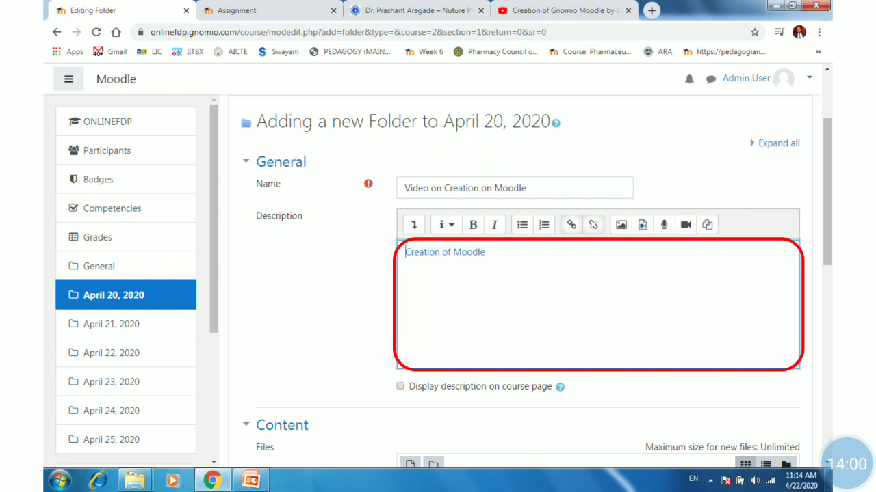
{"action": "key", "text": "Right"}
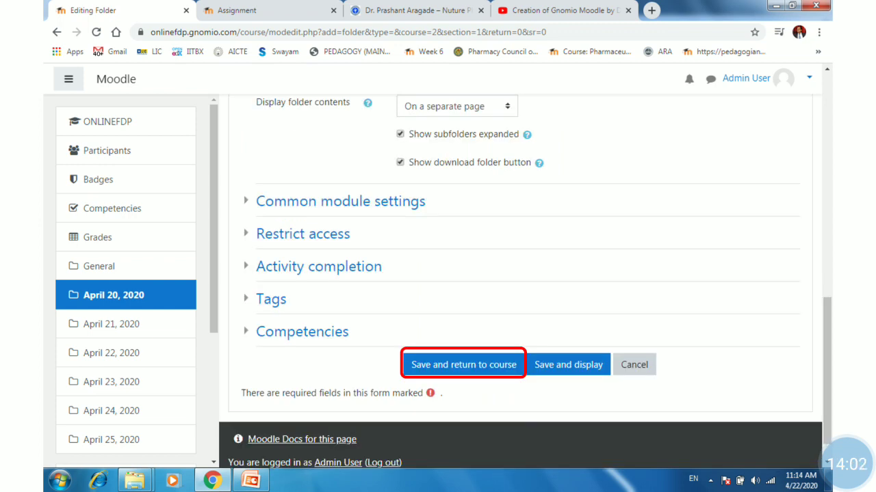